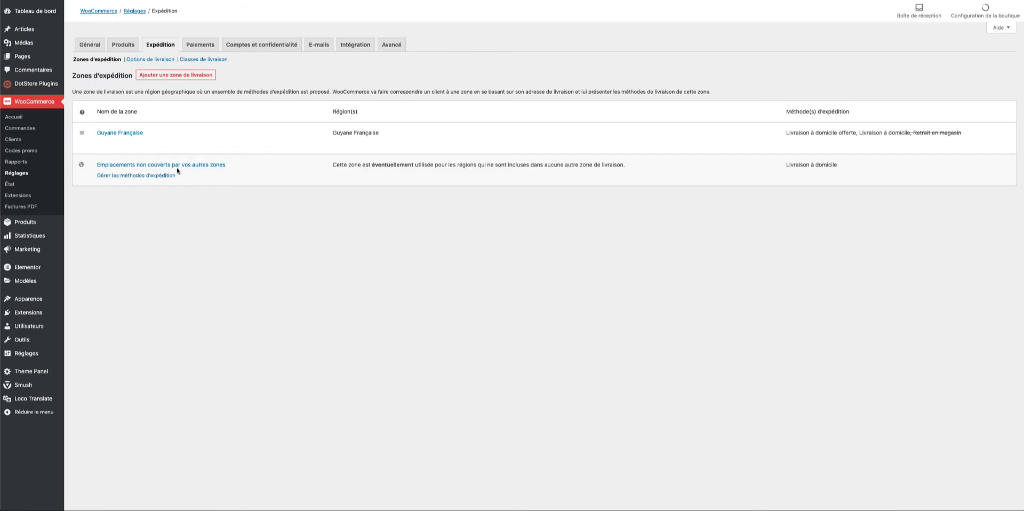
# Step: Review the Livraison à domicile flat-rate settings in the zone for locations not covered by other zones
pyautogui.click(216, 170)
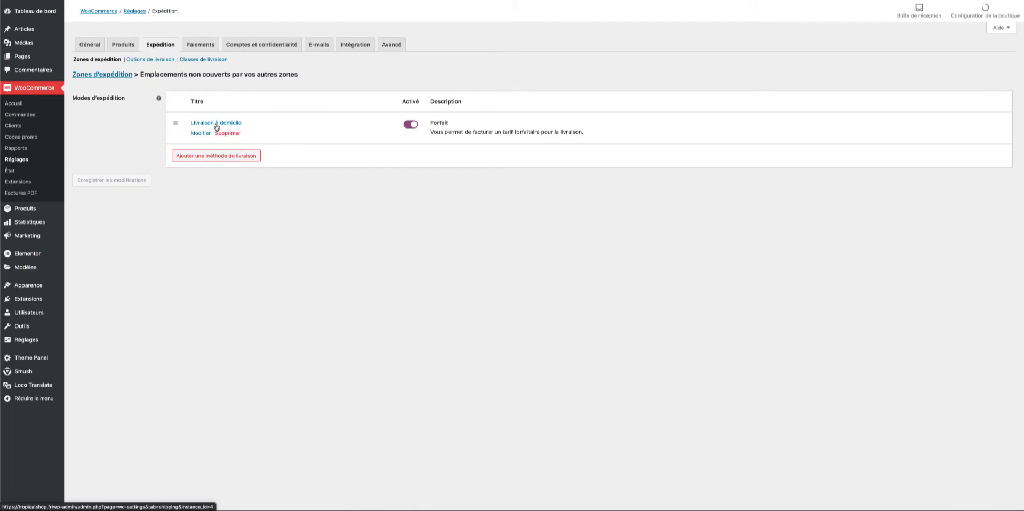
pyautogui.click(216, 123)
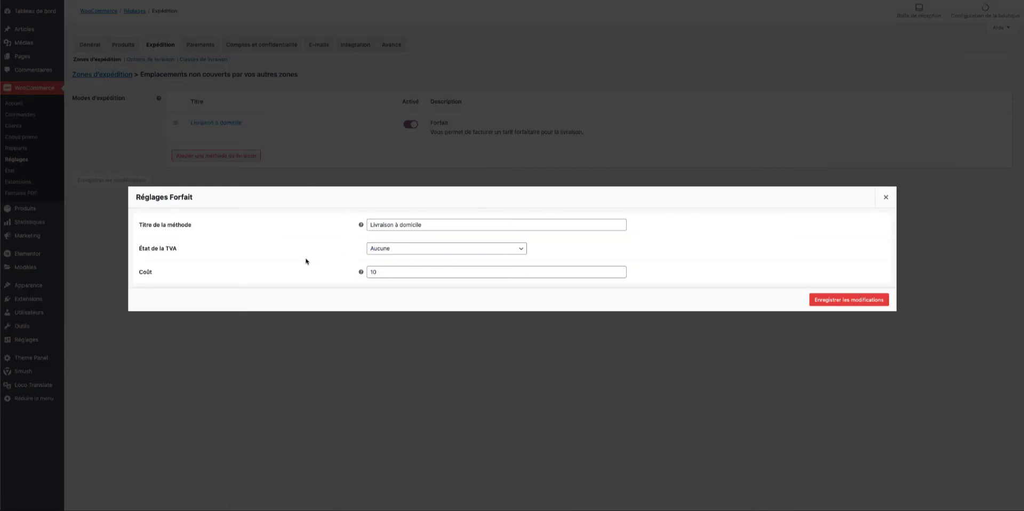
pyautogui.click(885, 197)
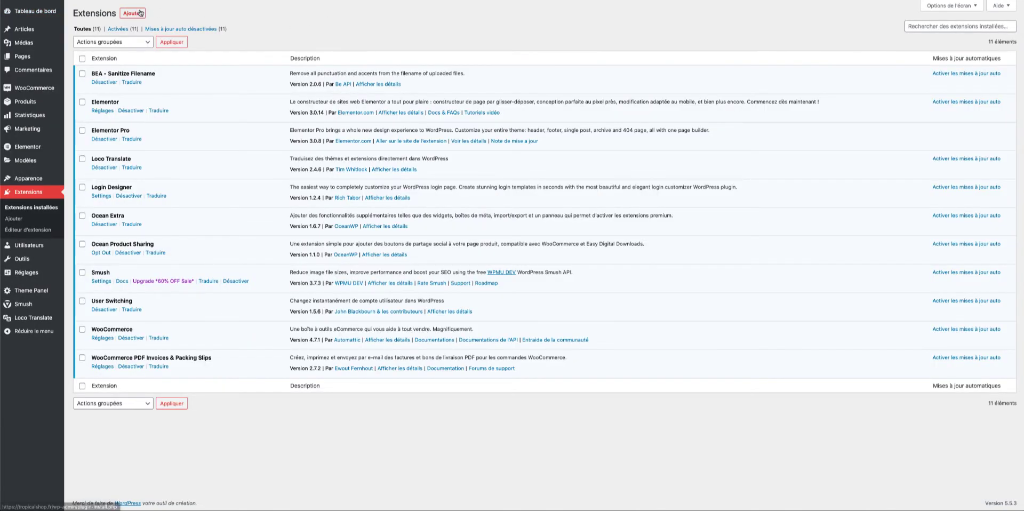
# Step: Find Extra Fees Plugin for WooCommerce among the plugins available to add and install it
pyautogui.click(141, 13)
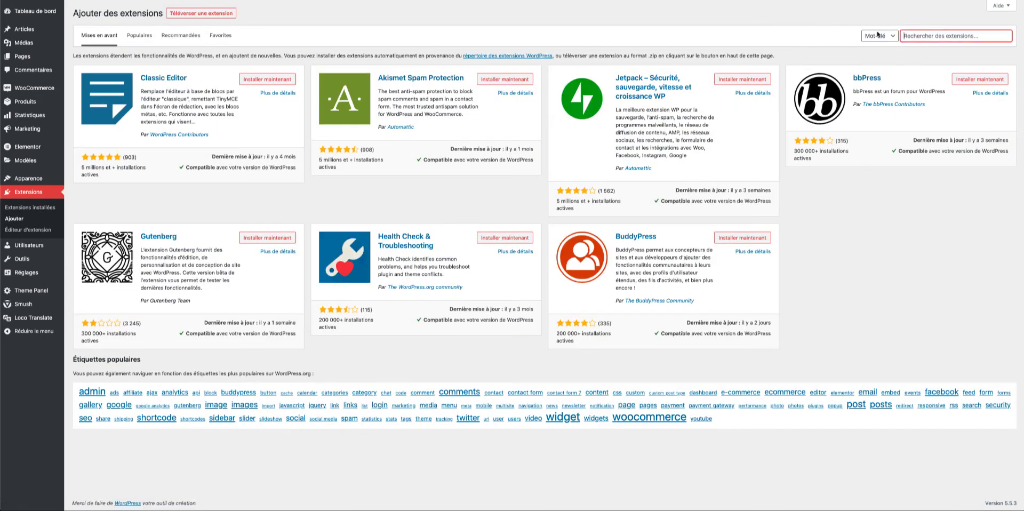
pyautogui.write('Extra Fees Plugin for WooCommerce')
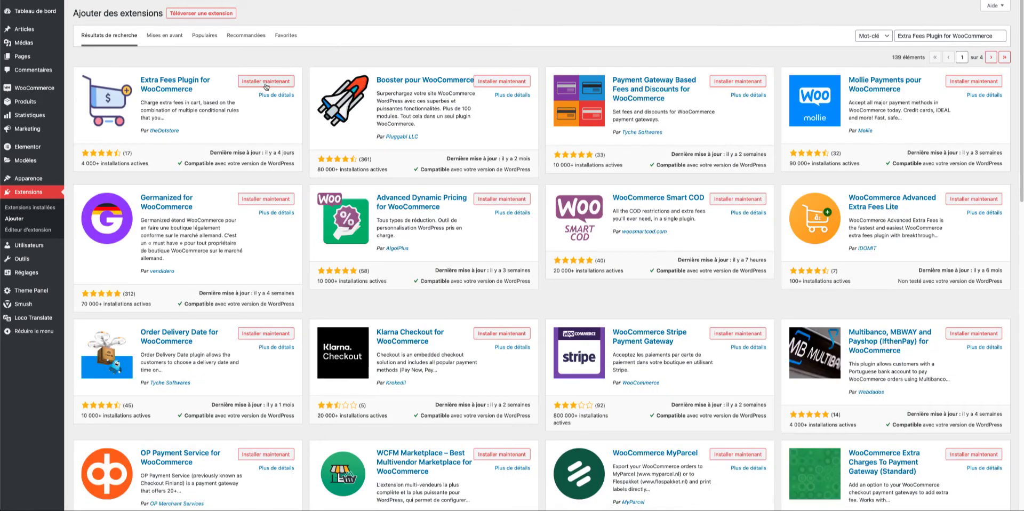
pyautogui.click(266, 83)
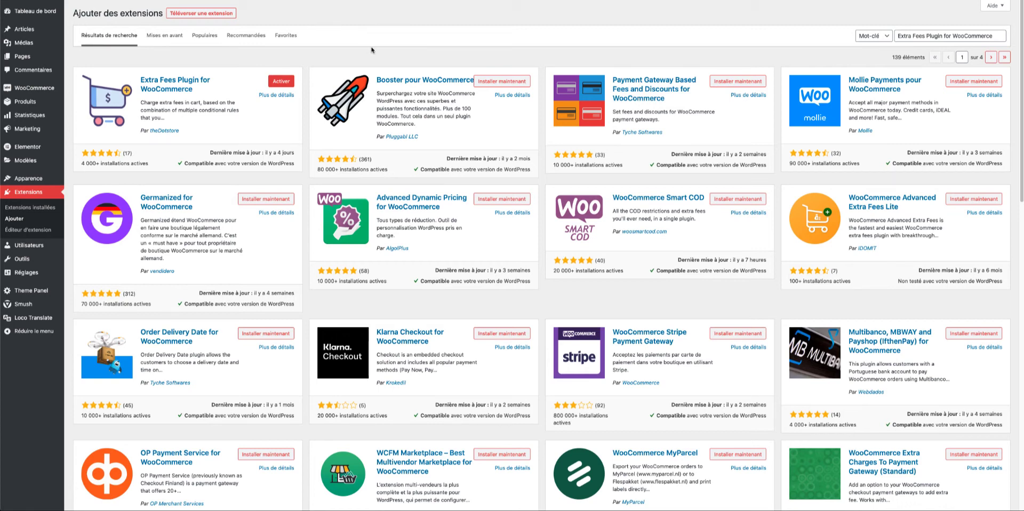
pyautogui.scroll(-1, 368, 51)
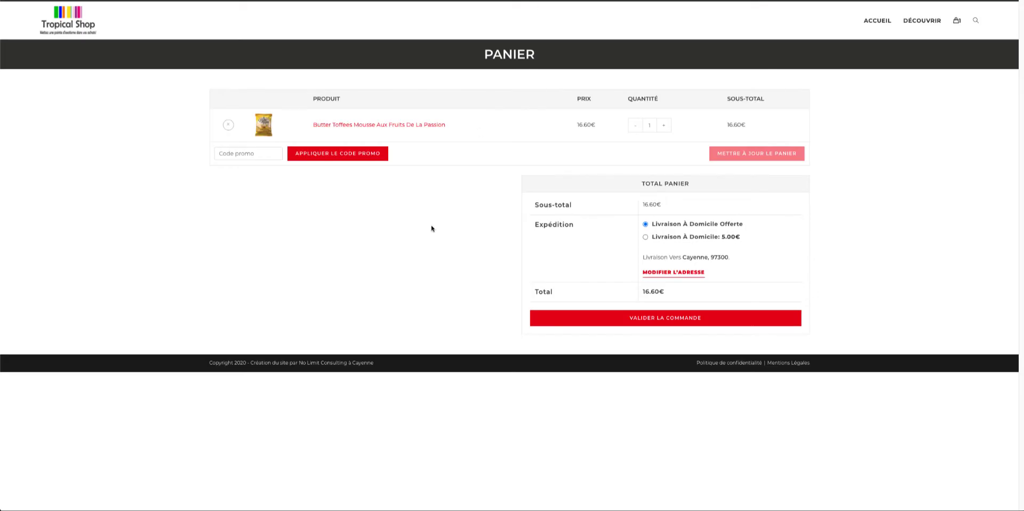
# Step: In the shop's cart, change the delivery country to Suisse and the canton to Argovie
pyautogui.moveTo(523, 229); pyautogui.dragTo(578, 233)
pyautogui.click(695, 213)
pyautogui.click(684, 273)
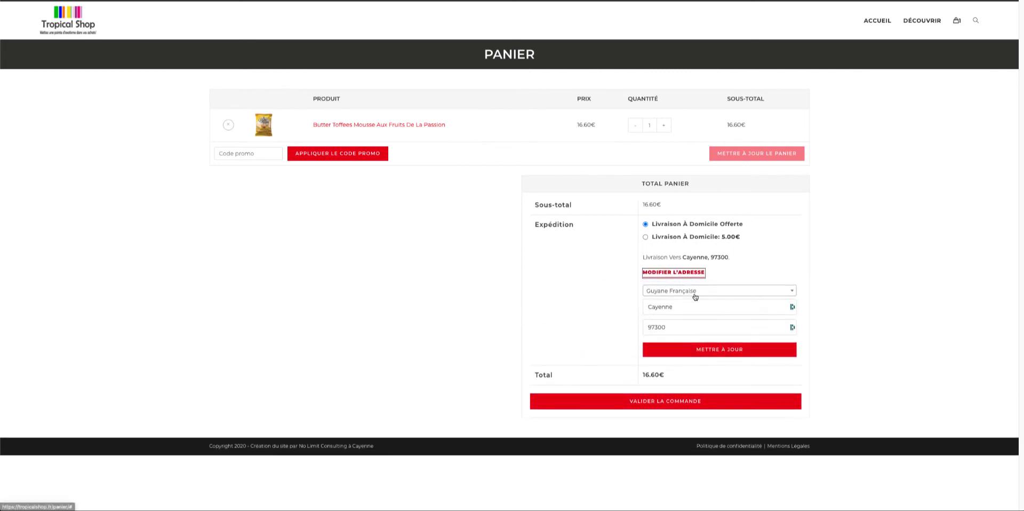
pyautogui.click(693, 291)
pyautogui.click(673, 364)
pyautogui.click(677, 308)
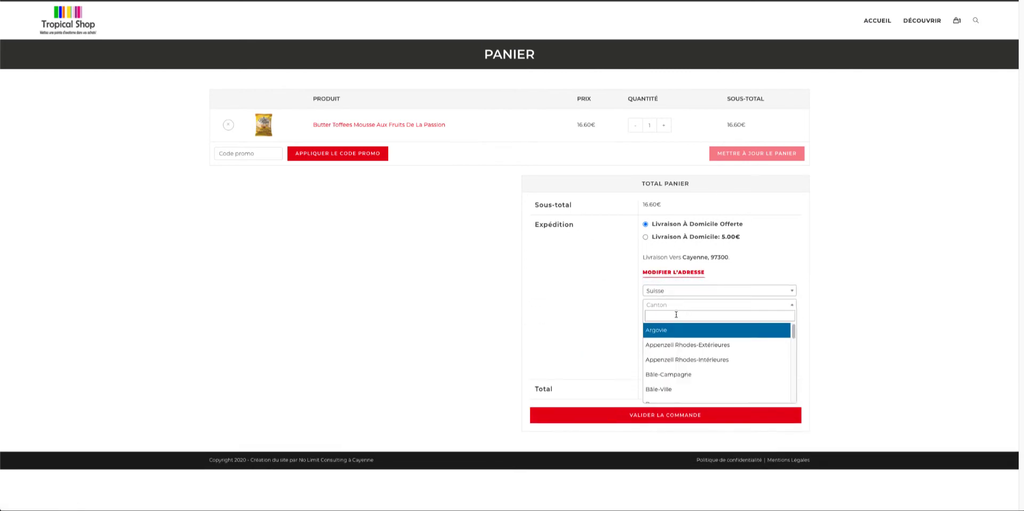
pyautogui.click(683, 328)
# Step: Clear the city and postal code of the delivery address and update the cart's shipping
pyautogui.click(684, 322)
pyautogui.hotkey('ctrl', 'a')
pyautogui.press('BackSpace')
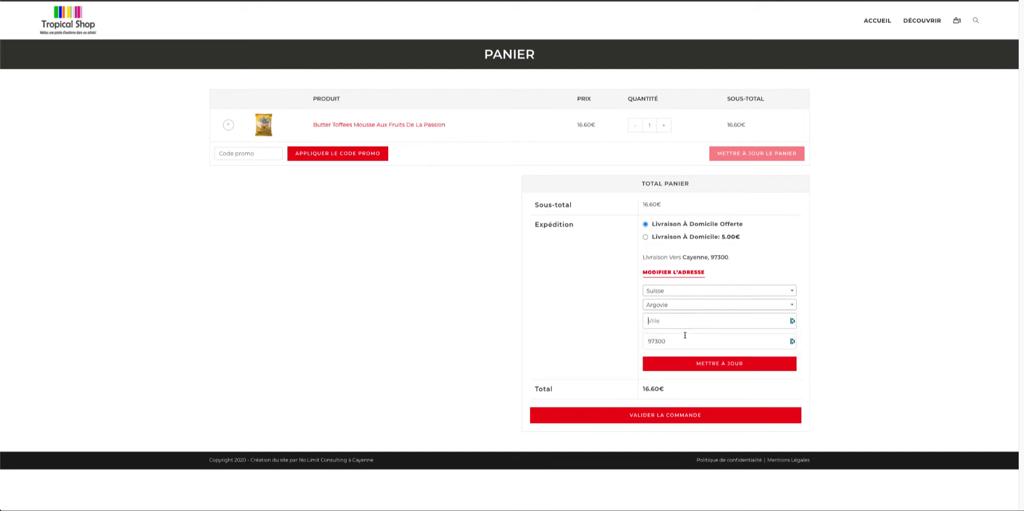
pyautogui.doubleClick(656, 341)
pyautogui.press('BackSpace')
pyautogui.click(685, 365)
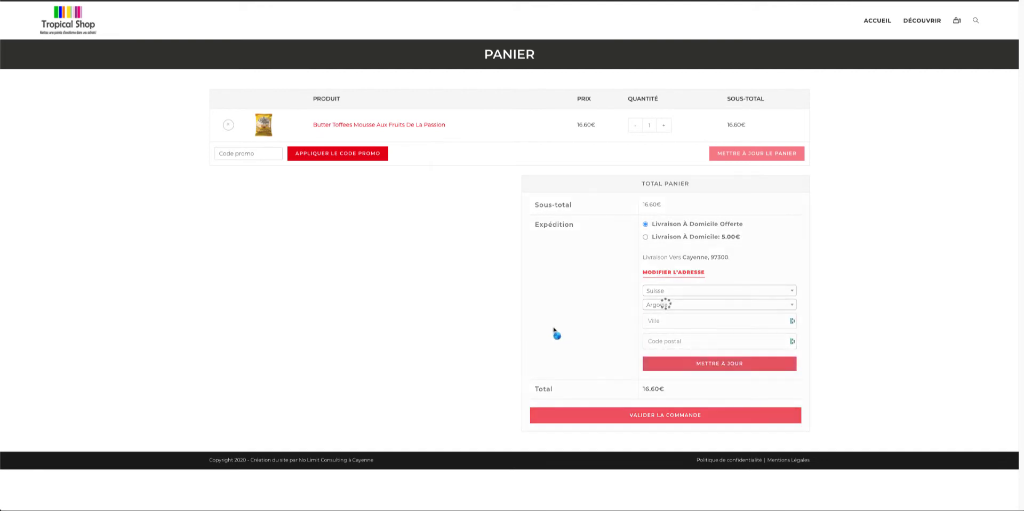
pyautogui.moveTo(773, 257); pyautogui.dragTo(591, 268)
pyautogui.click(592, 269)
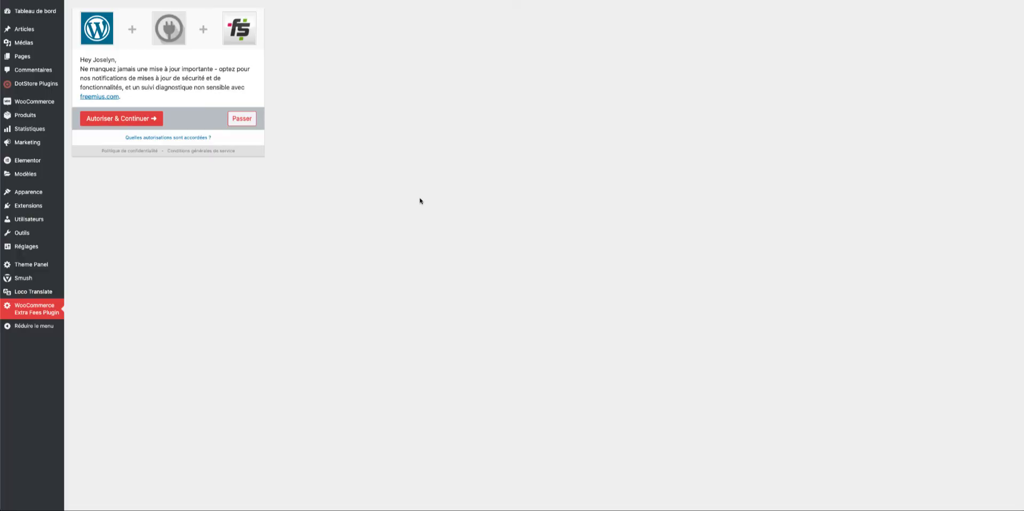
# Step: Skip the Extra Fees plugin's Freemius opt-in and open the form for a new product fee
pyautogui.click(241, 118)
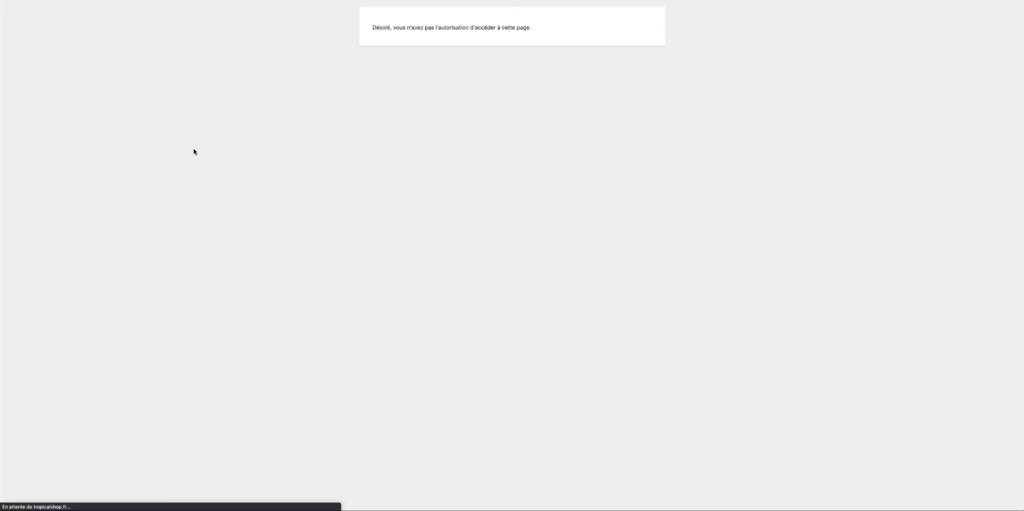
pyautogui.click(103, 56)
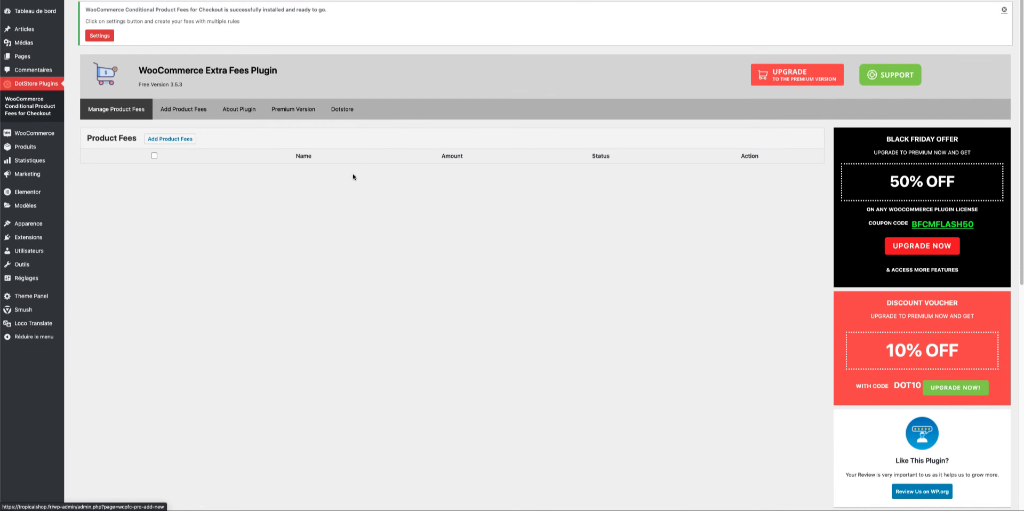
pyautogui.click(191, 140)
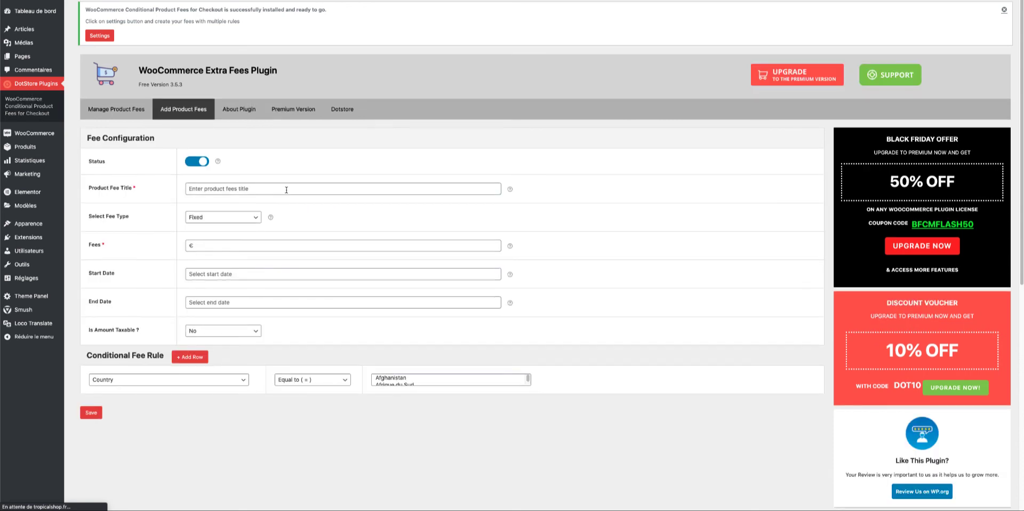
# Step: Title the new product fee "Frais de douane"
pyautogui.click(287, 189)
pyautogui.write('Fr')
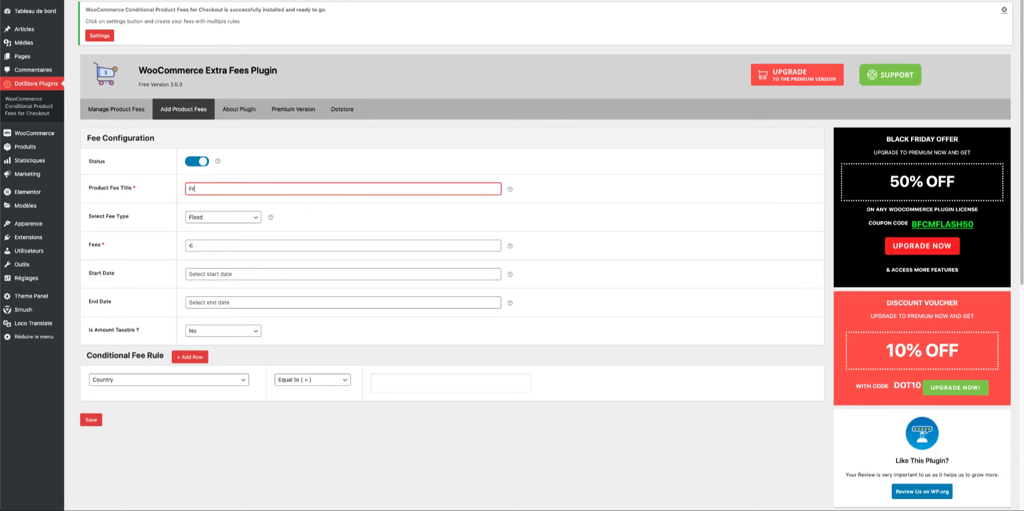
pyautogui.write('ais de douane')
# Step: Keep the fee type as Fixed and set the fee amount to 5
pyautogui.click(248, 218)
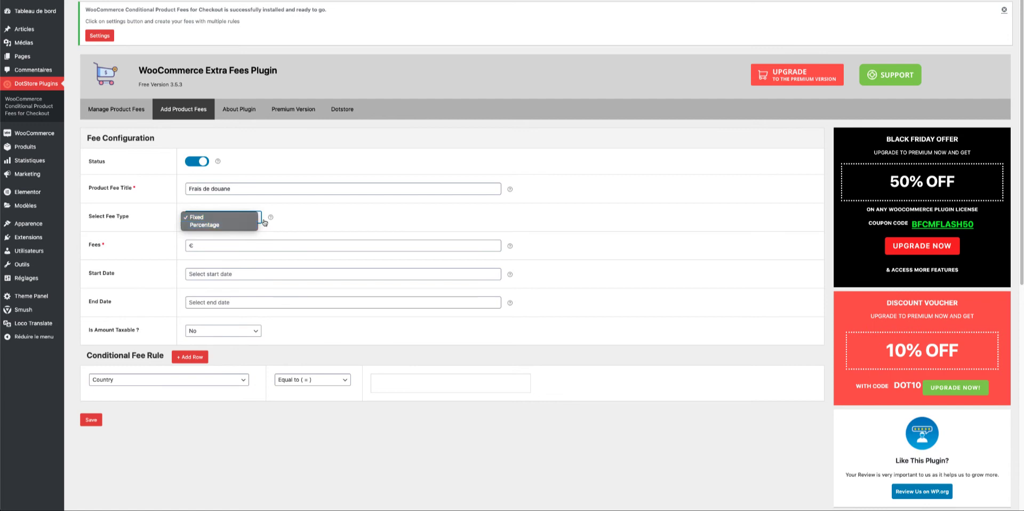
pyautogui.click(298, 217)
pyautogui.click(270, 217)
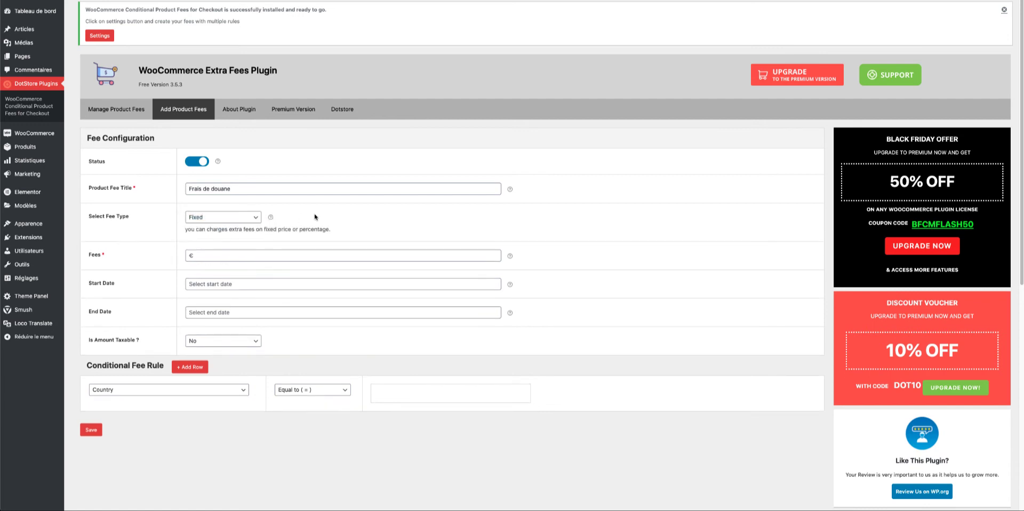
pyautogui.click(271, 217)
pyautogui.click(218, 215)
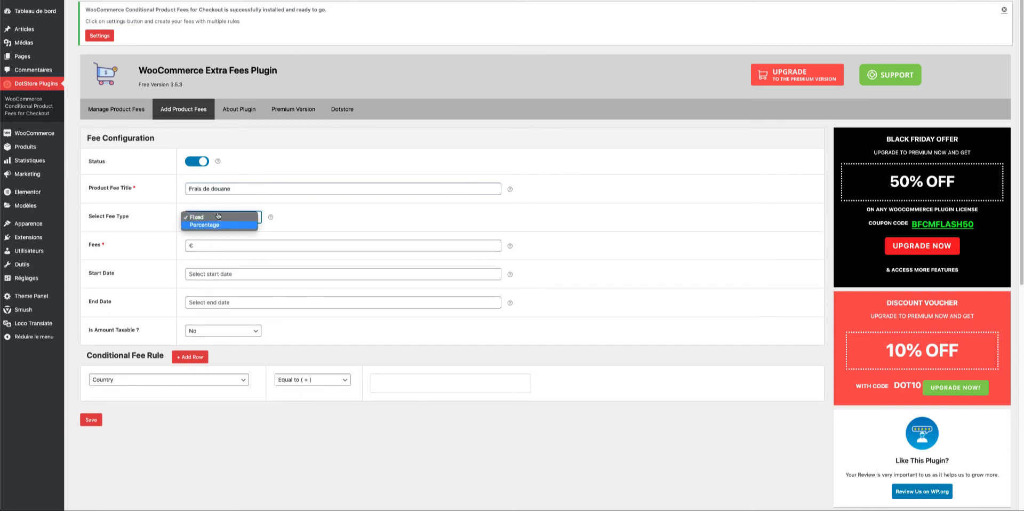
pyautogui.click(218, 216)
pyautogui.click(219, 217)
pyautogui.click(224, 210)
pyautogui.click(216, 243)
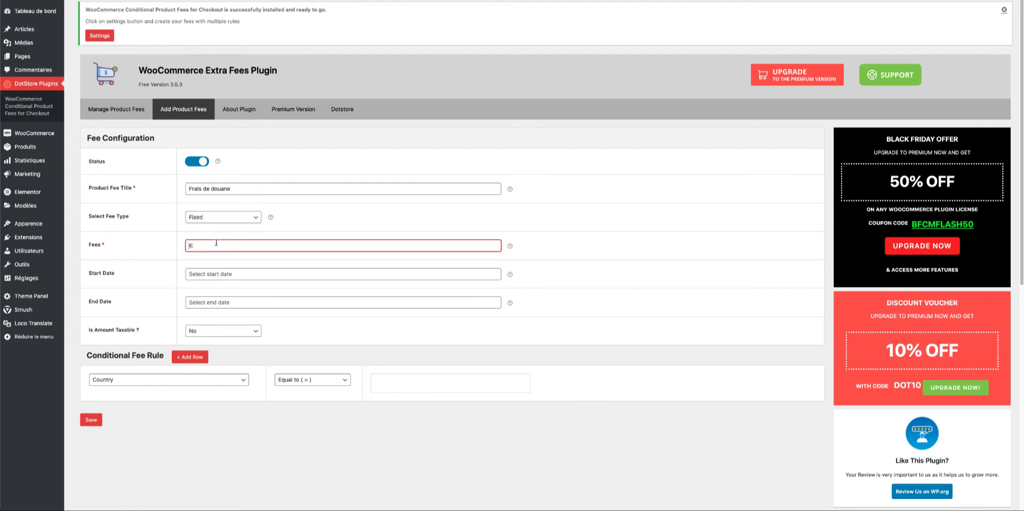
pyautogui.write('5')
pyautogui.click(163, 260)
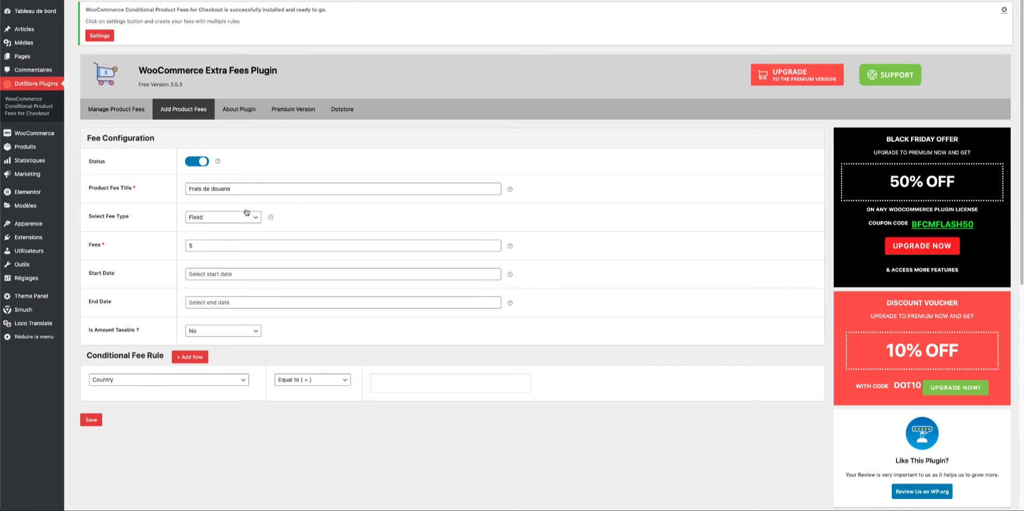
pyautogui.click(203, 384)
pyautogui.doubleClick(241, 207)
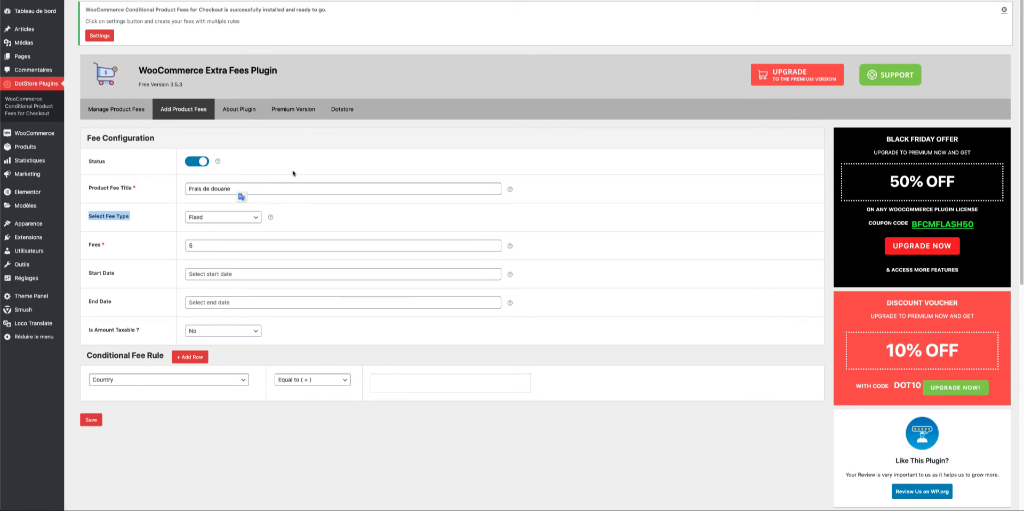
pyautogui.click(246, 184)
pyautogui.doubleClick(245, 184)
pyautogui.click(246, 184)
pyautogui.click(261, 180)
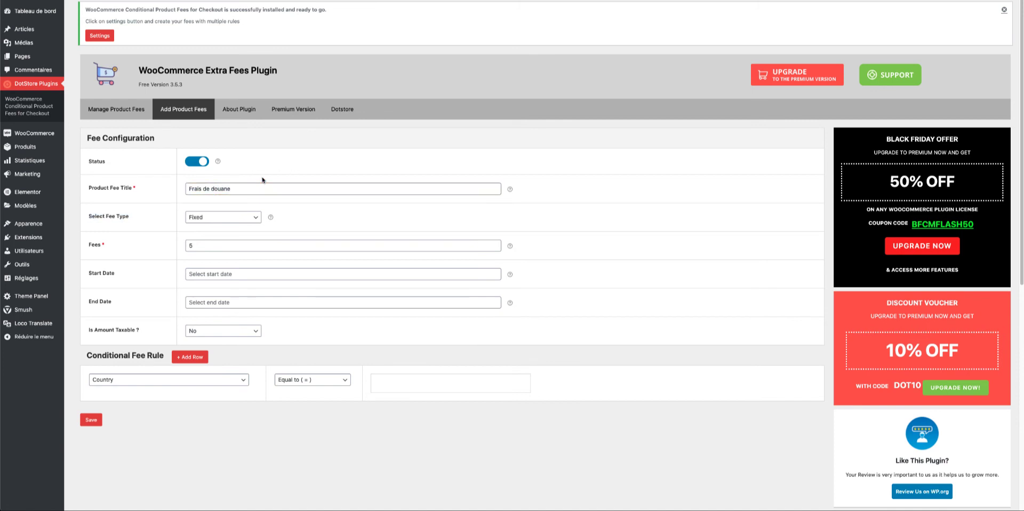
pyautogui.click(269, 189)
pyautogui.click(182, 198)
pyautogui.moveTo(204, 188); pyautogui.dragTo(237, 192)
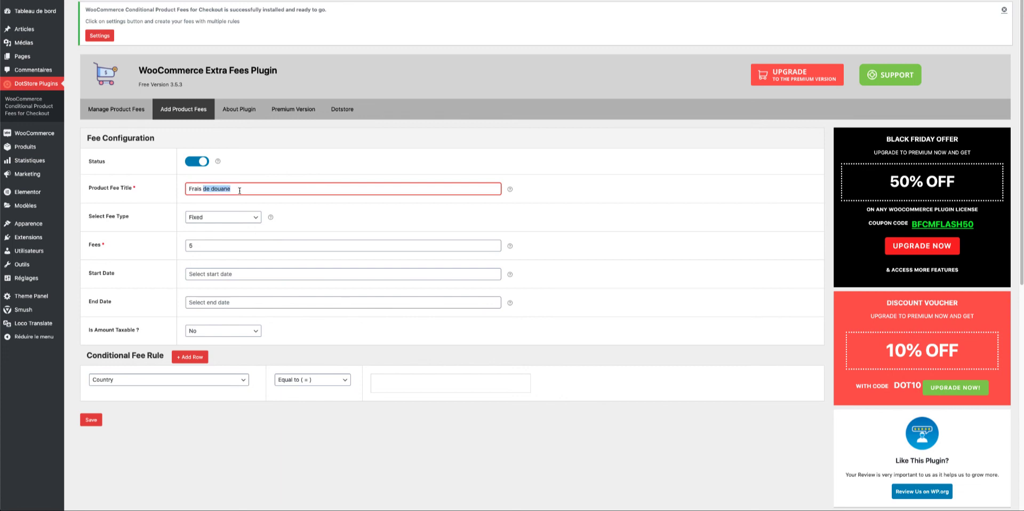
pyautogui.click(233, 186)
pyautogui.click(328, 217)
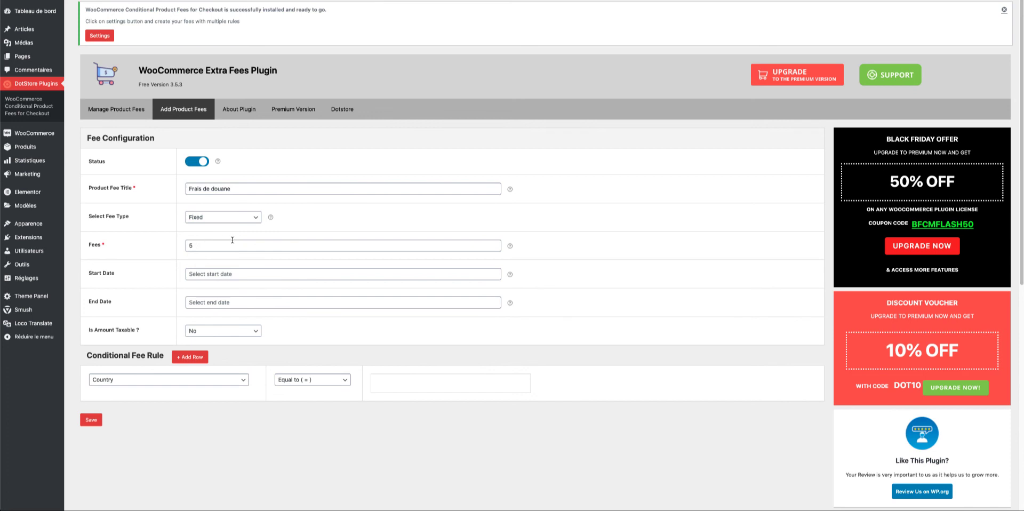
pyautogui.click(231, 240)
pyautogui.click(170, 248)
# Step: Make the fee conditional on Country equal to Suisse and save it
pyautogui.scroll(-1, 107, 363)
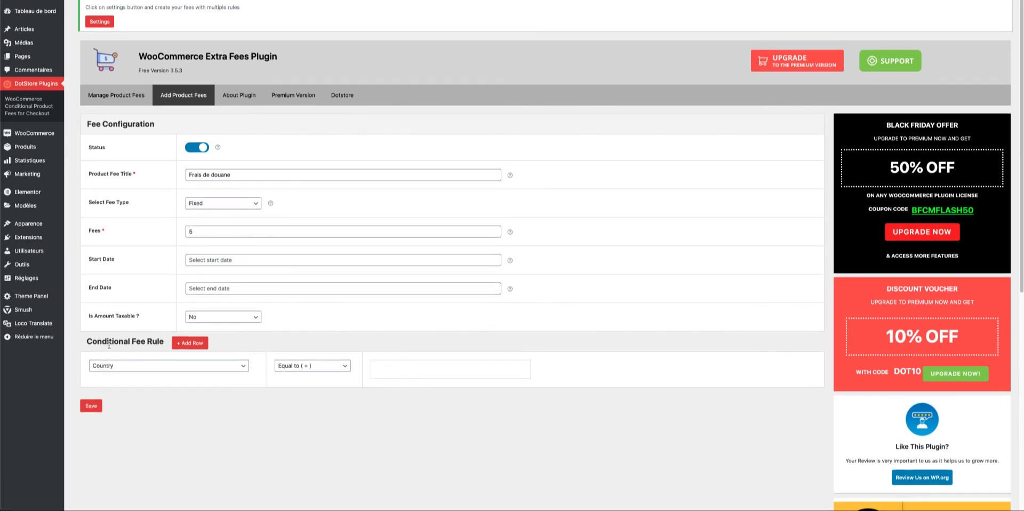
pyautogui.click(144, 370)
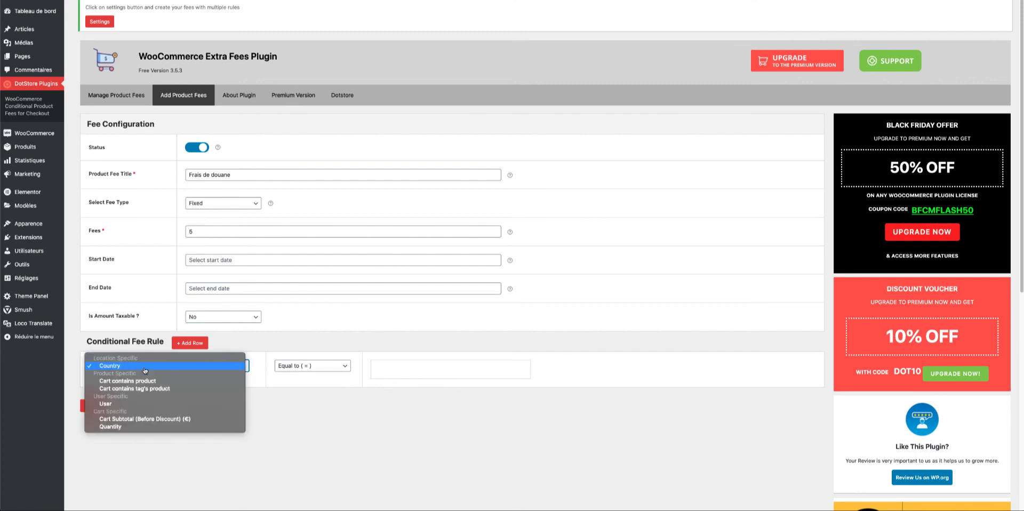
pyautogui.click(156, 370)
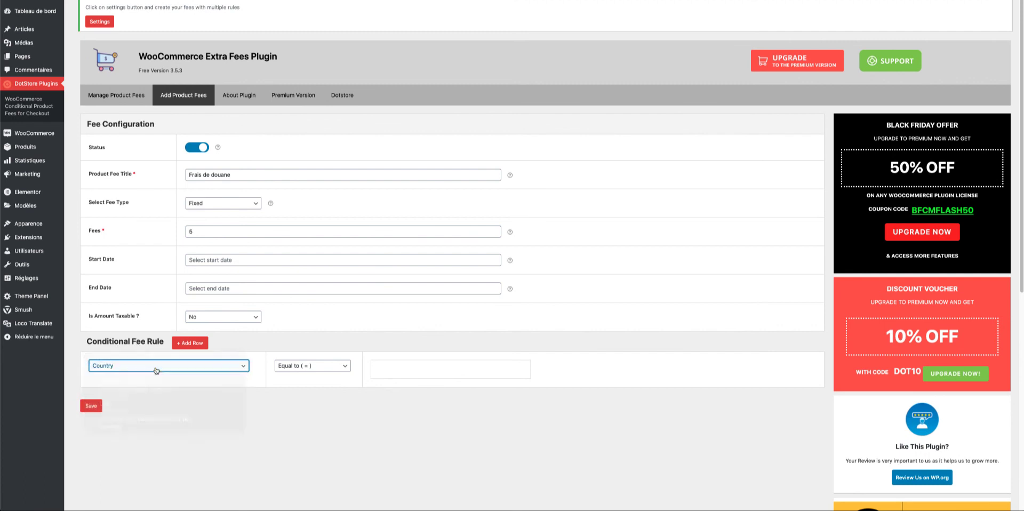
pyautogui.click(301, 366)
pyautogui.click(329, 366)
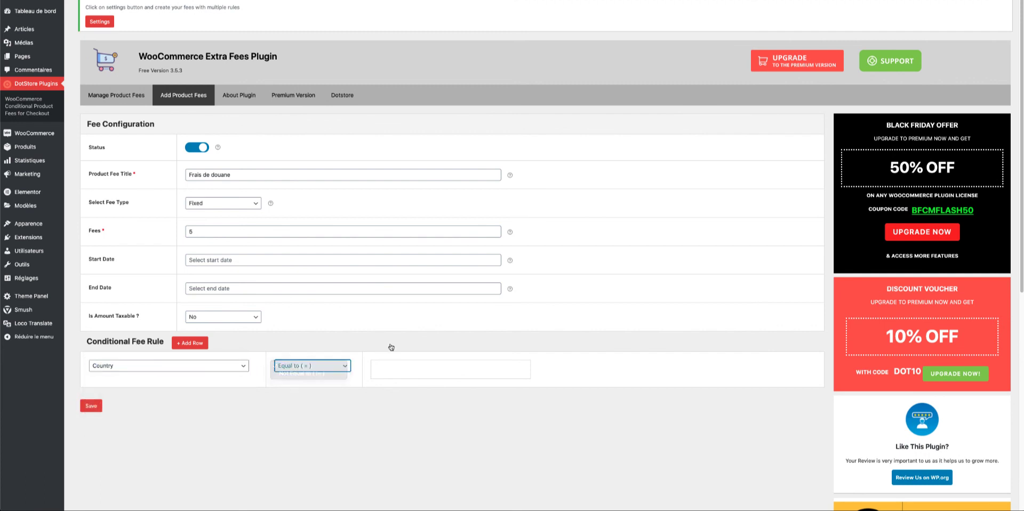
pyautogui.click(409, 372)
pyautogui.write('sui')
pyautogui.click(408, 388)
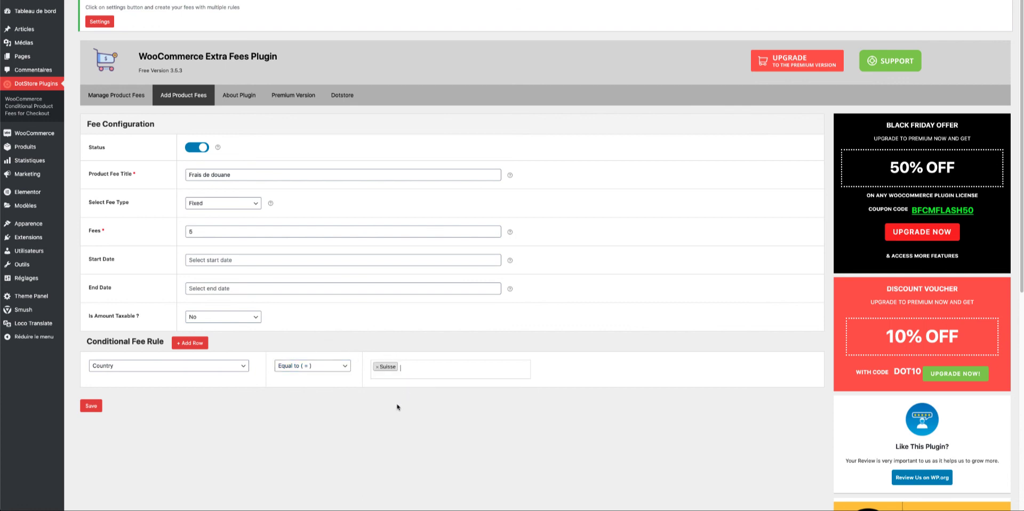
pyautogui.click(96, 409)
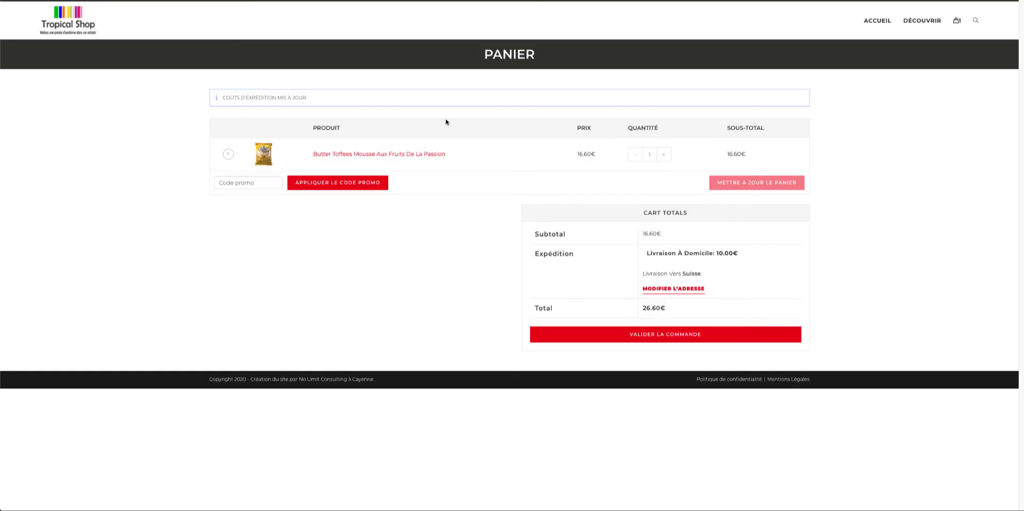
# Step: Reload the shop's cart page and check the customs fee line in the cart totals
pyautogui.press('F5')
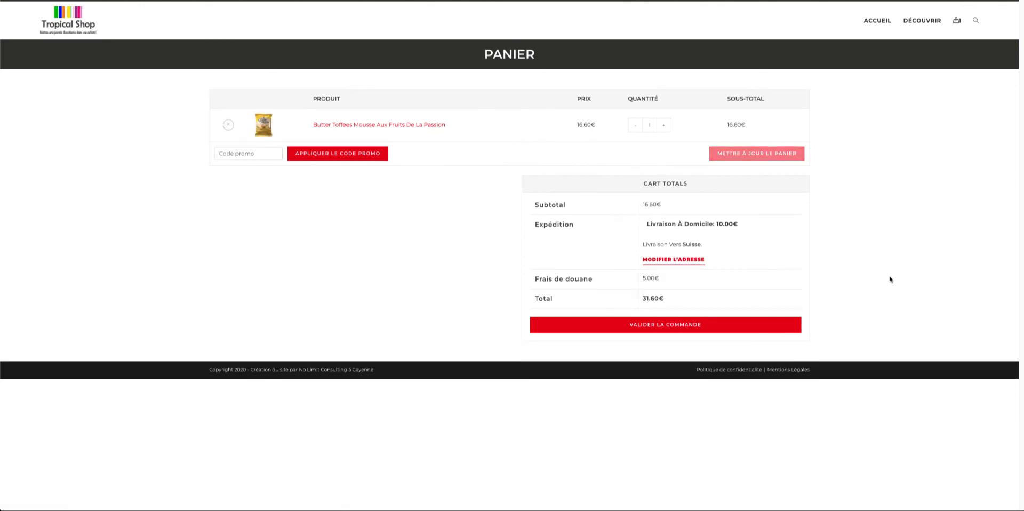
pyautogui.moveTo(530, 282); pyautogui.dragTo(666, 280)
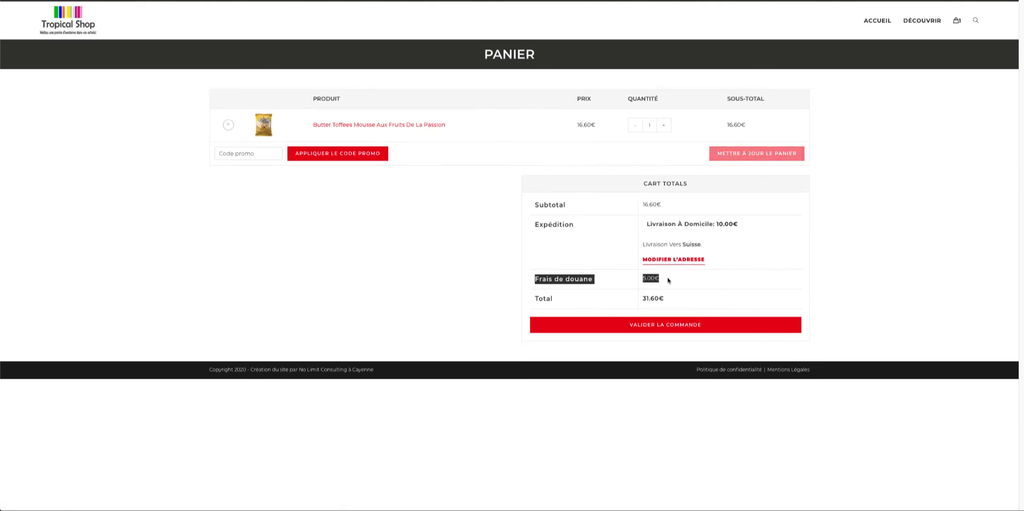
pyautogui.click(666, 280)
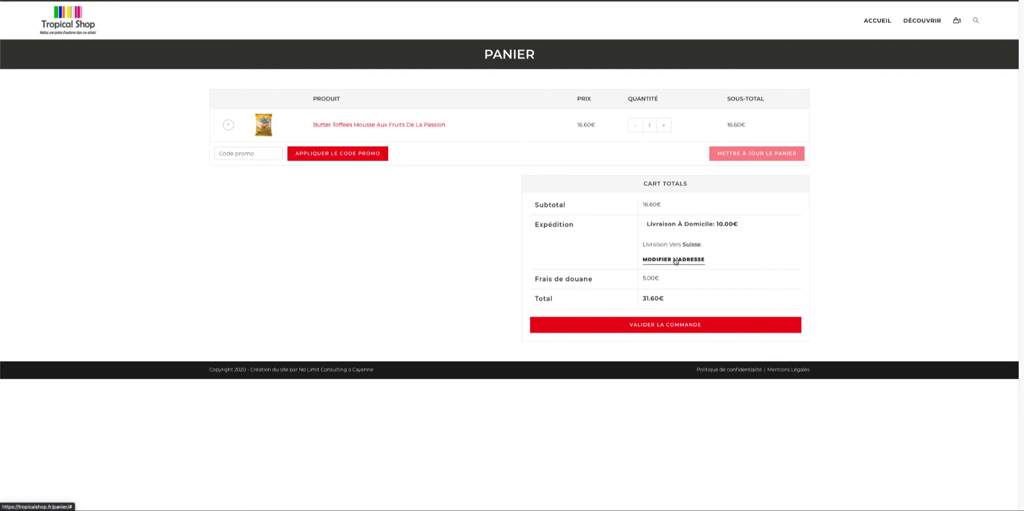
# Step: Change the cart's delivery address to Cayenne, Guyane Française, and check the shipping options offered
pyautogui.click(674, 260)
pyautogui.click(685, 277)
pyautogui.click(693, 331)
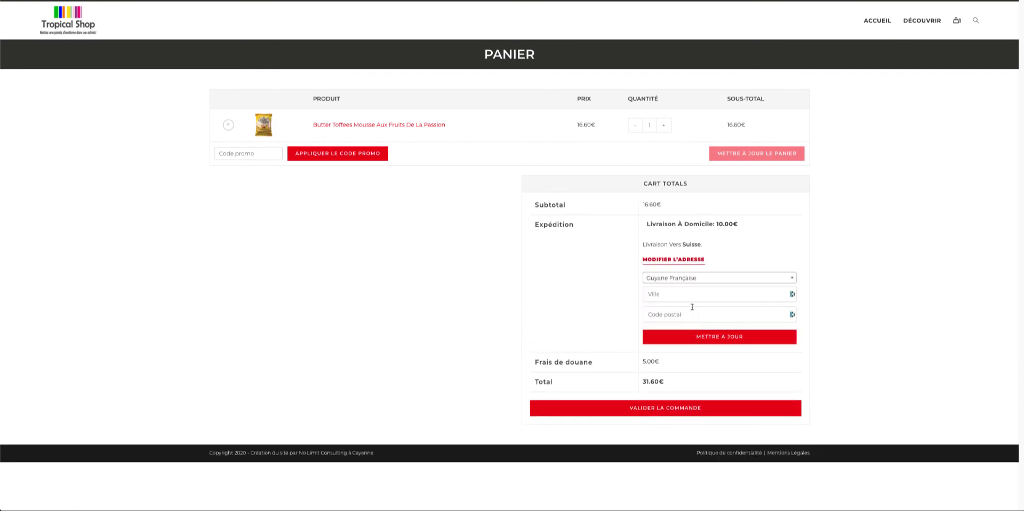
pyautogui.click(696, 297)
pyautogui.write('cayenne')
pyautogui.press('Return')
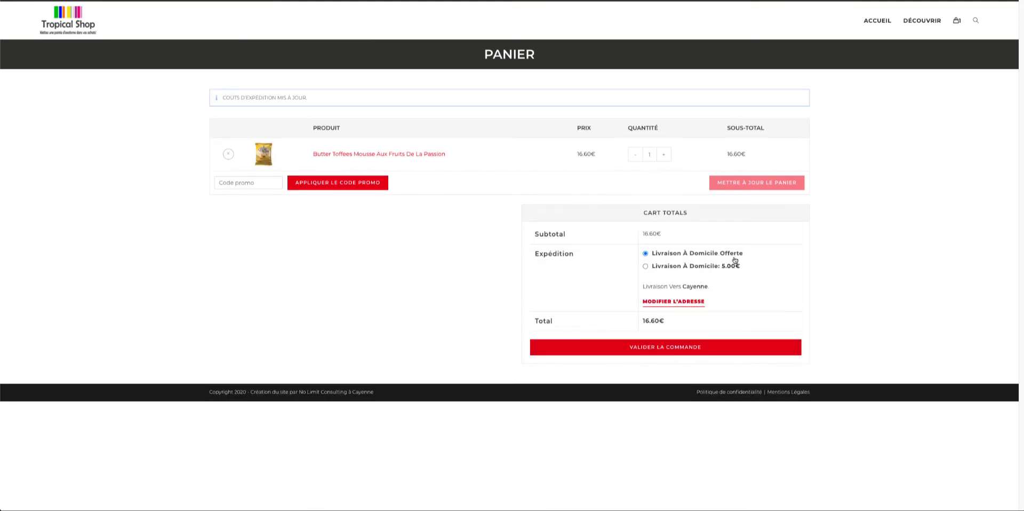
pyautogui.moveTo(768, 270); pyautogui.dragTo(613, 259)
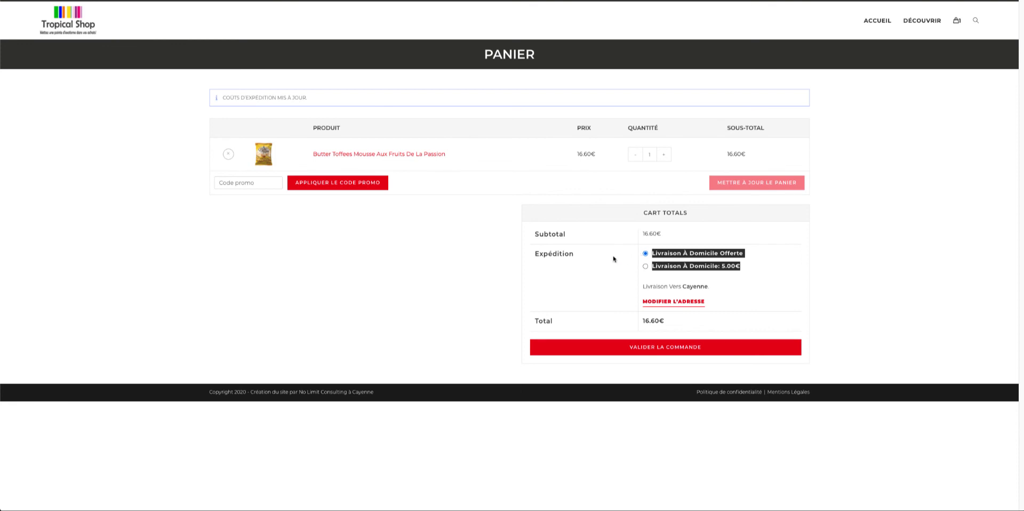
pyautogui.click(613, 259)
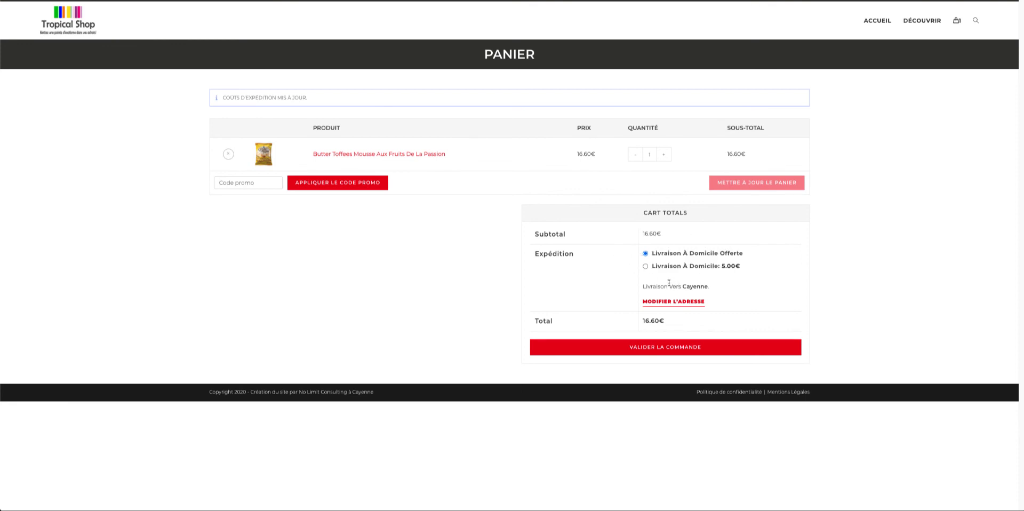